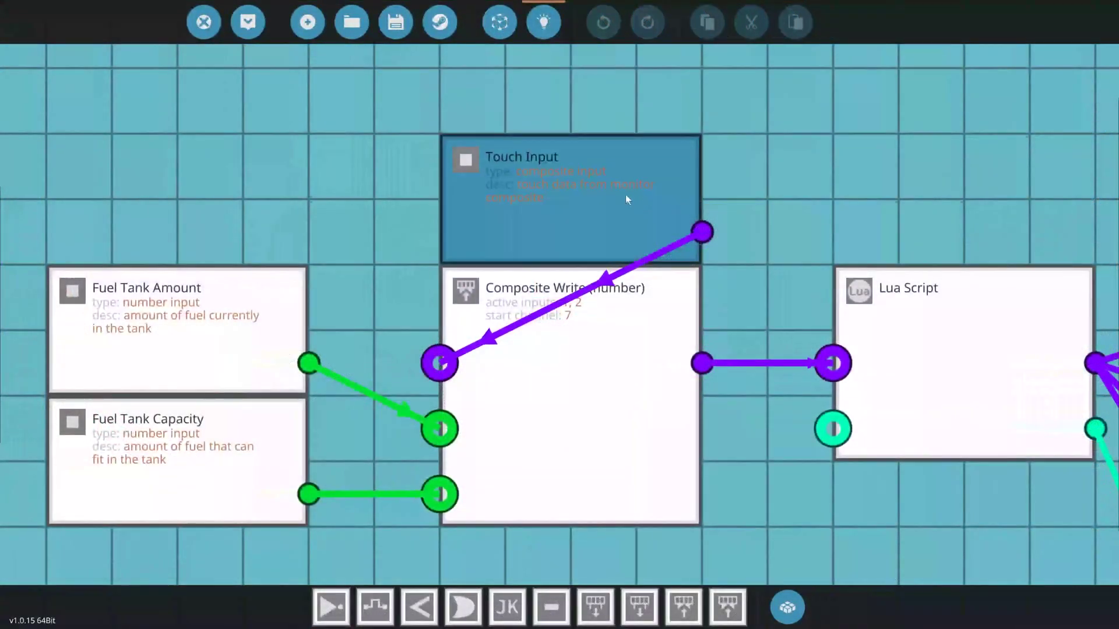
Step: Move the Touch Input node to the top-left and nudge the logic view
drag(625, 195, 250, 204)
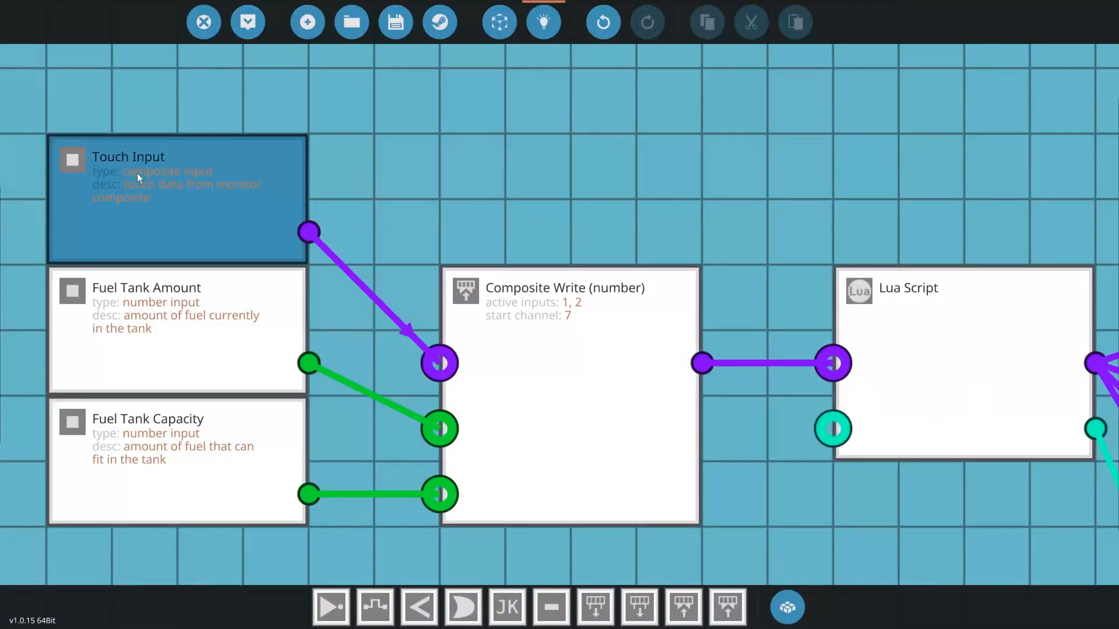
click(345, 243)
key(d)
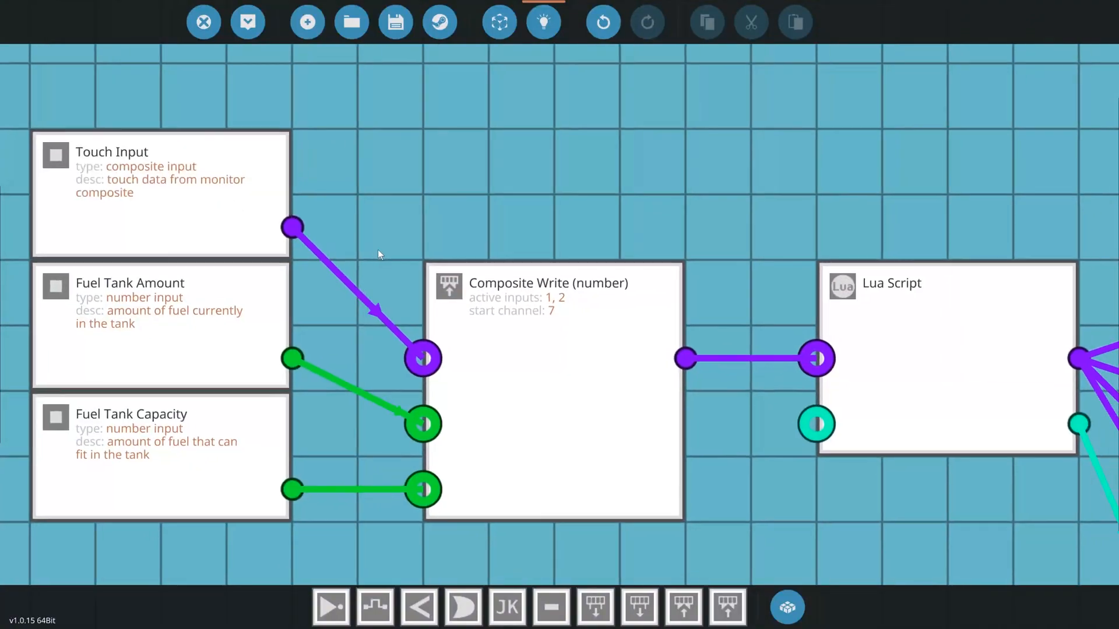
Step: Show the Composite Write node's settings with its Start Channel choices expanded
click(511, 328)
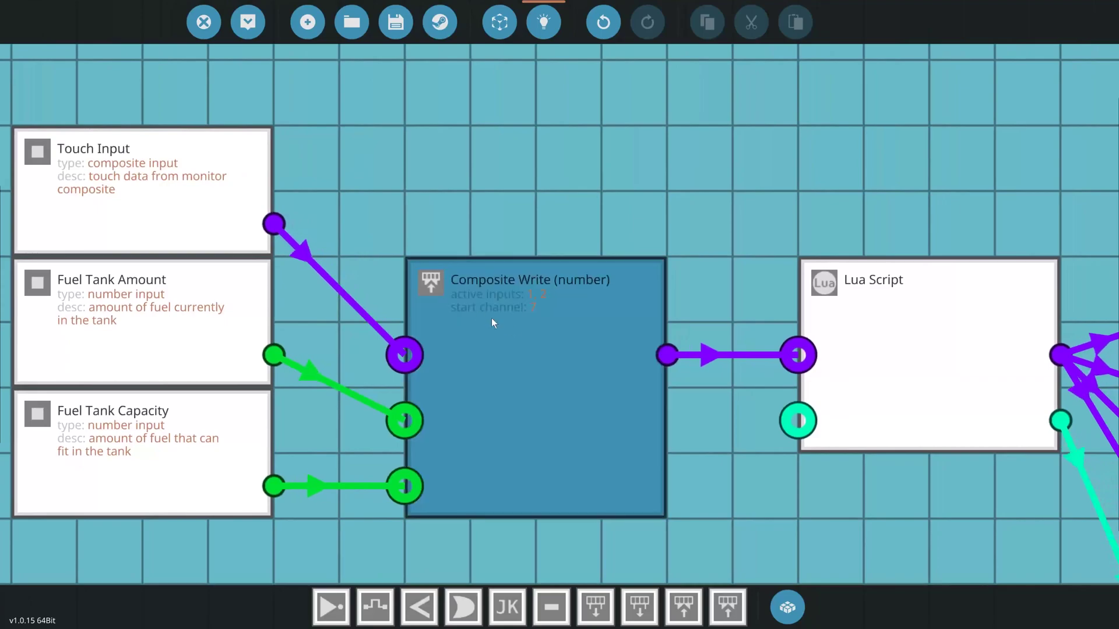
click(546, 336)
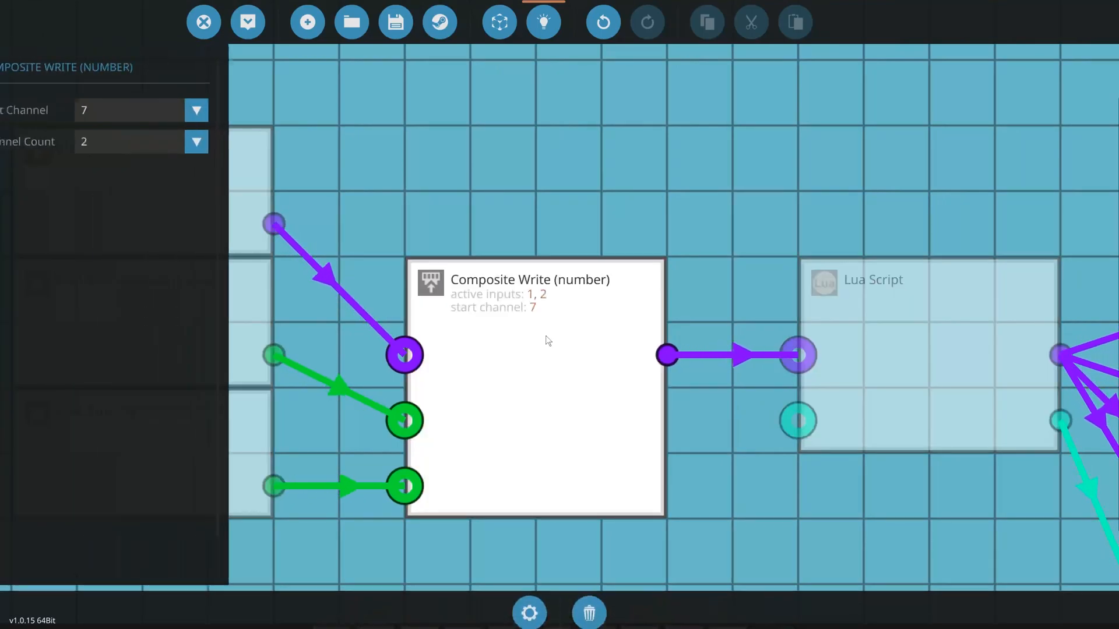
click(158, 109)
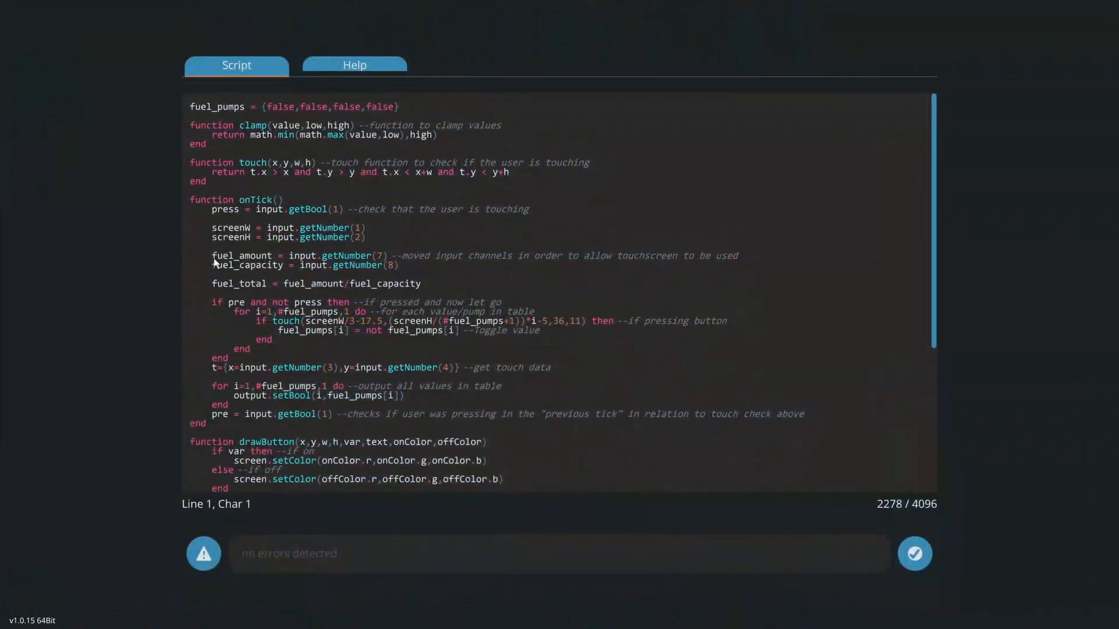
Step: Highlight the onTick lines reading fuel amount and capacity from channels 7 and 8
drag(210, 261, 391, 265)
click(414, 266)
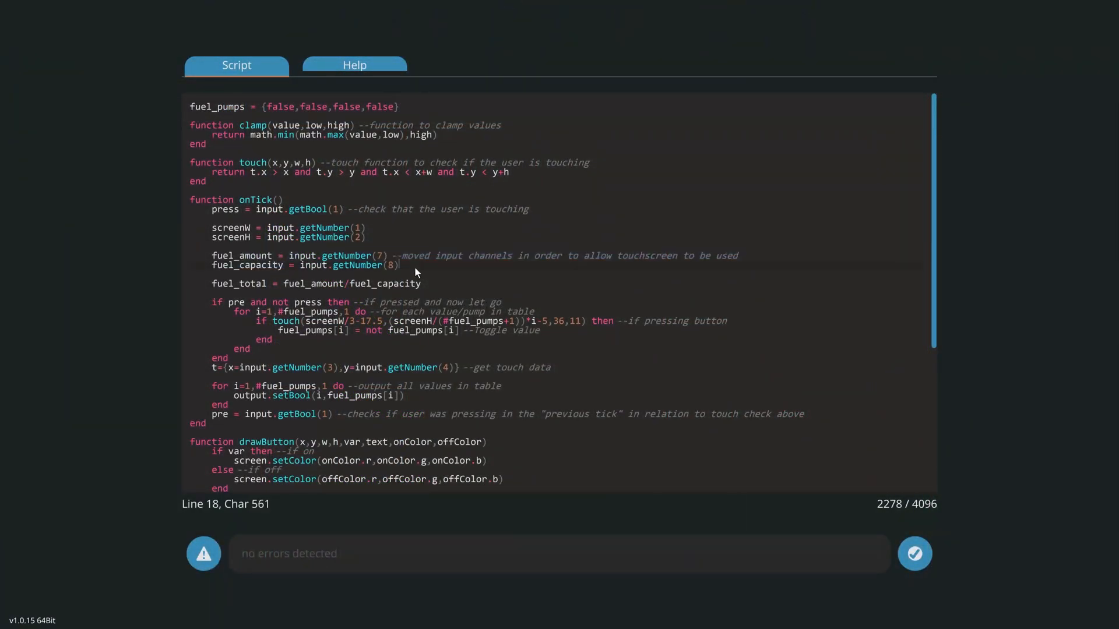